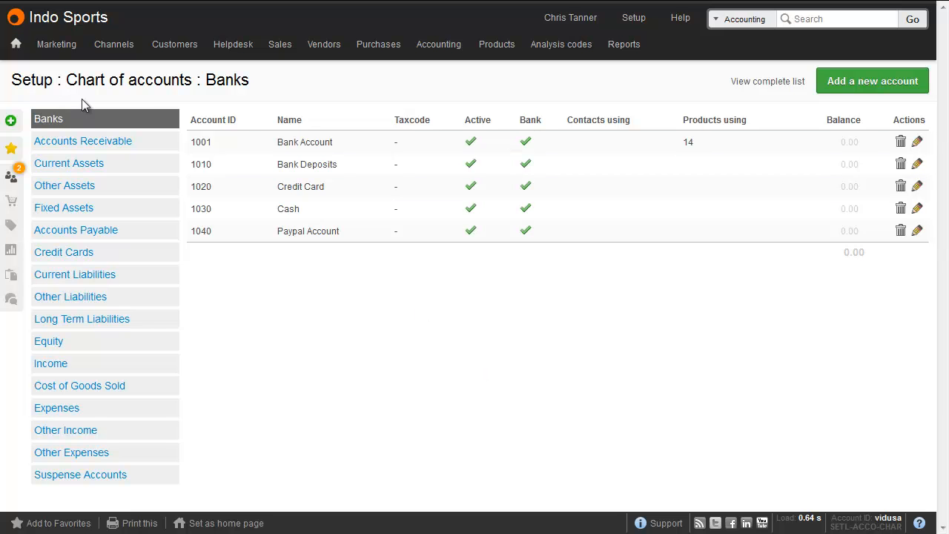
Step: Add a new account named "Transfer account" to the Banks section of the chart of accounts
click(878, 72)
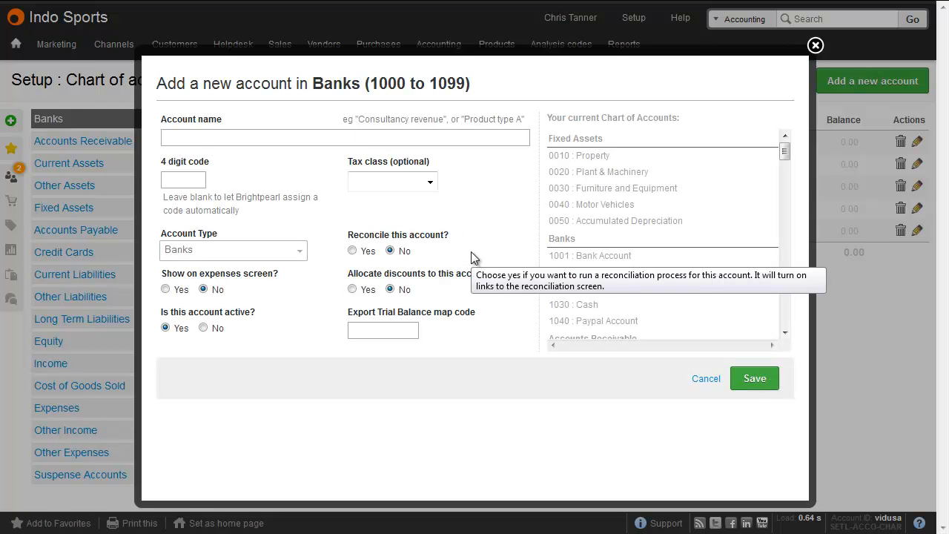
click(426, 140)
text(Transfer account)
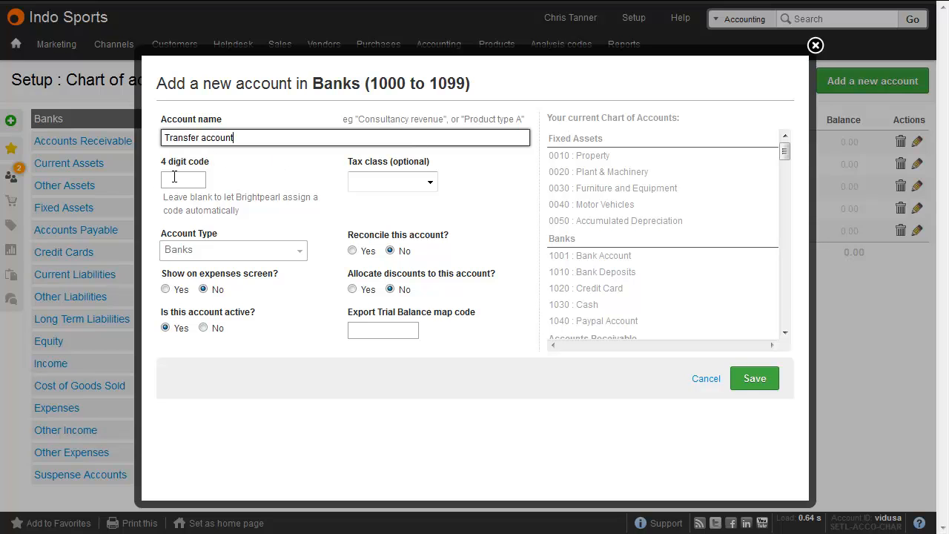
click(755, 378)
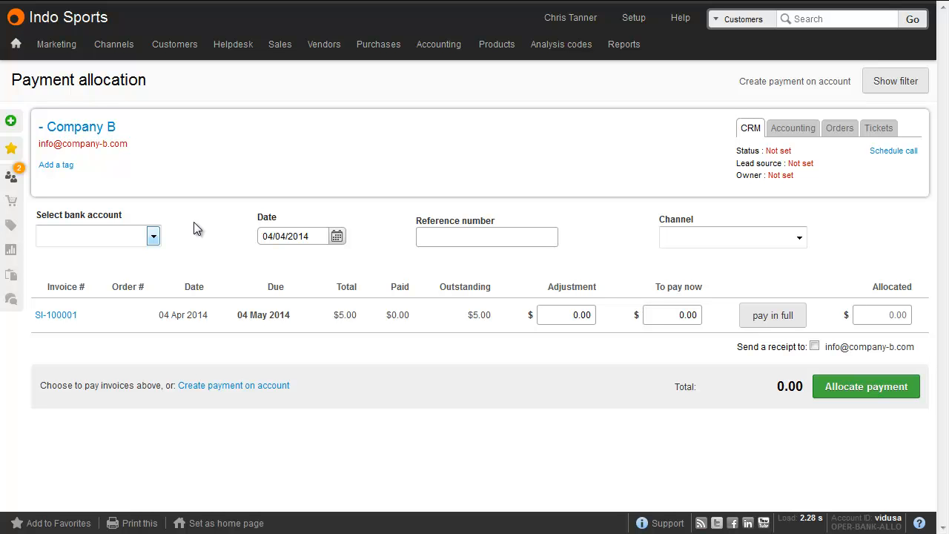
Step: Allocate full payment of Company B's outstanding invoice to 1002 Transfer account with the reference "transfer"
click(151, 236)
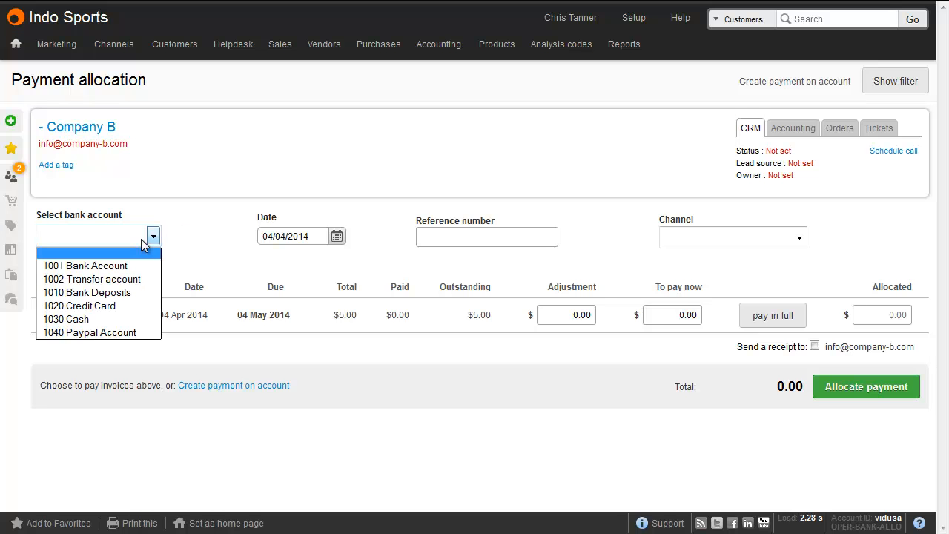
click(134, 279)
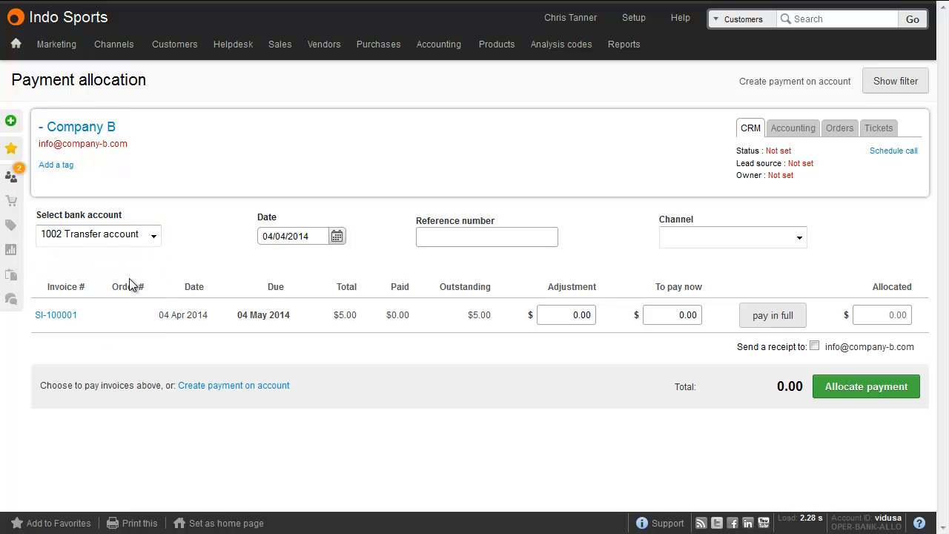
click(799, 320)
click(532, 237)
text(transfer)
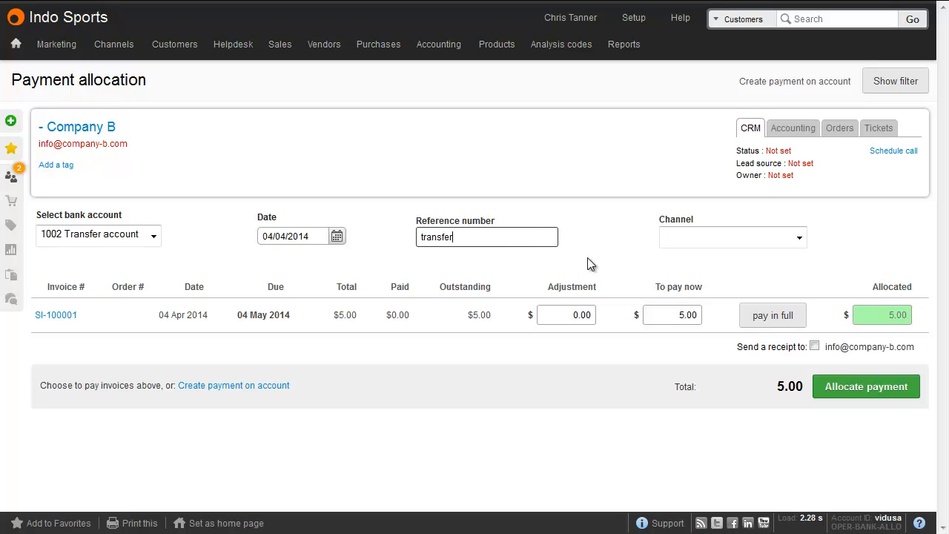
click(853, 392)
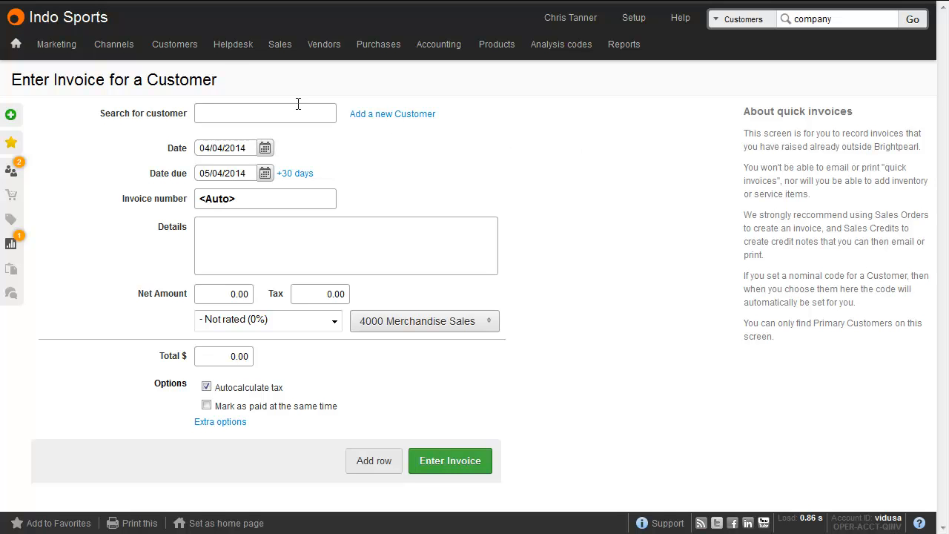
Step: Fill in a customer quick invoice for Company A with a net amount of 5
mouse_move(199, 47)
click(242, 114)
text(company)
click(253, 132)
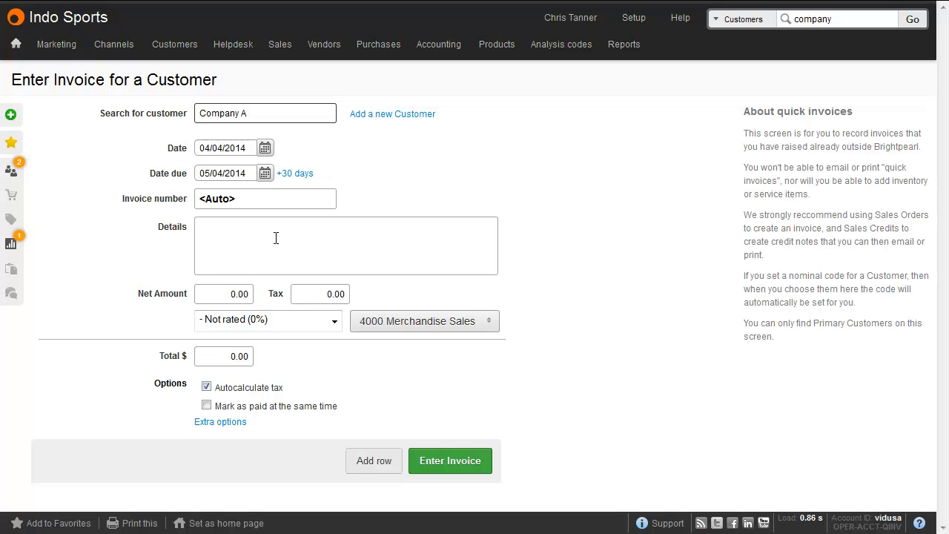
click(236, 293)
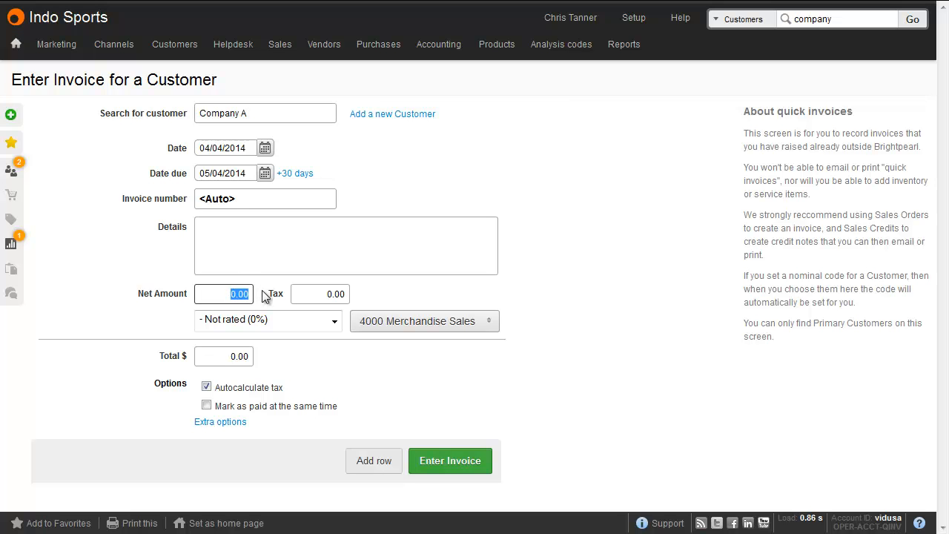
text(5)
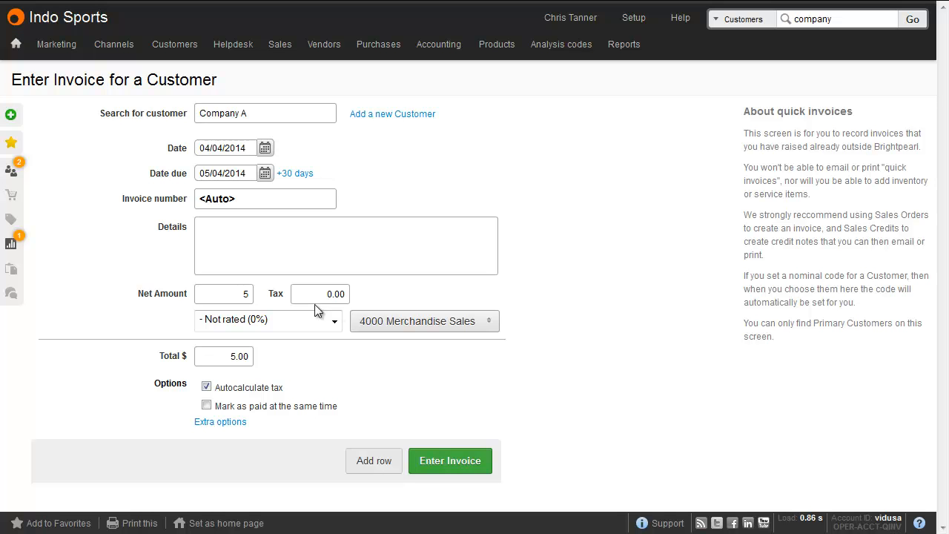
Step: Assign the Company A invoice to 1002 Transfer account and enter the invoice
click(395, 330)
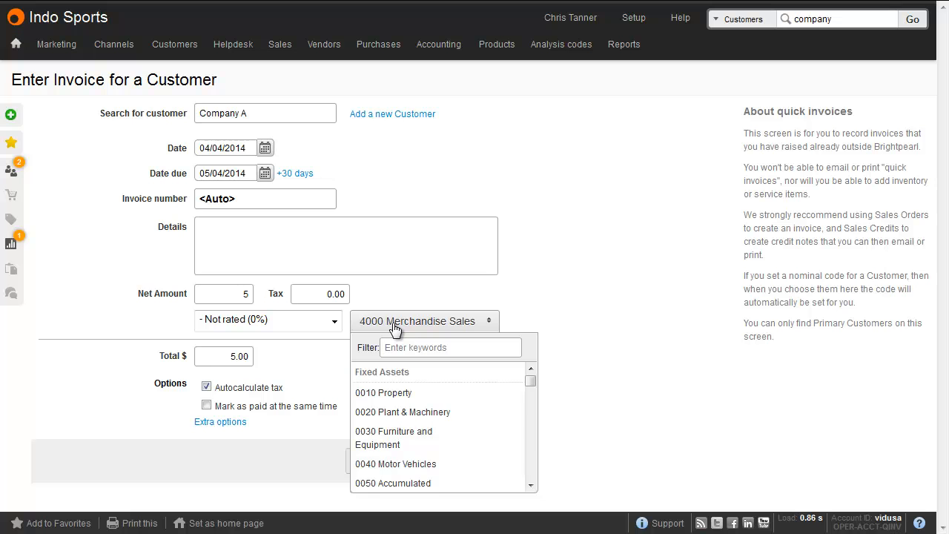
text(trans)
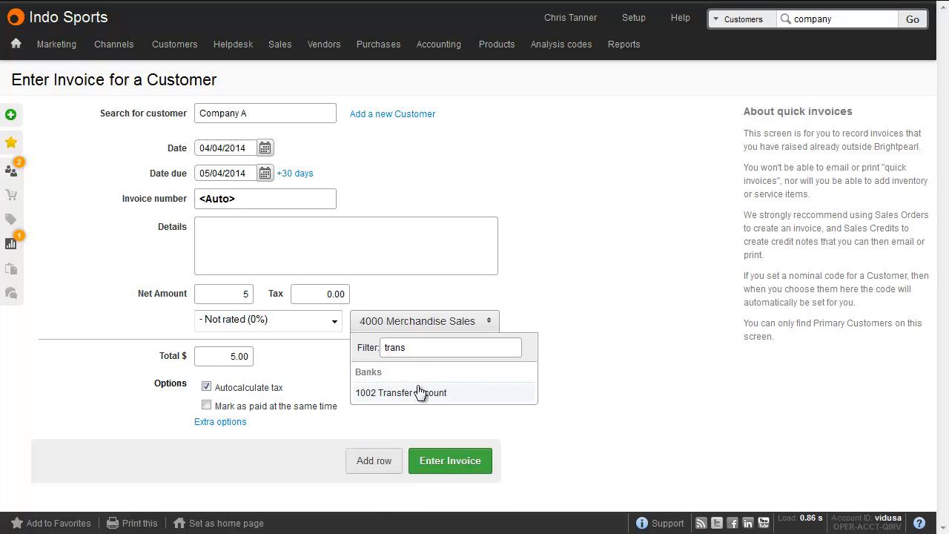
click(419, 391)
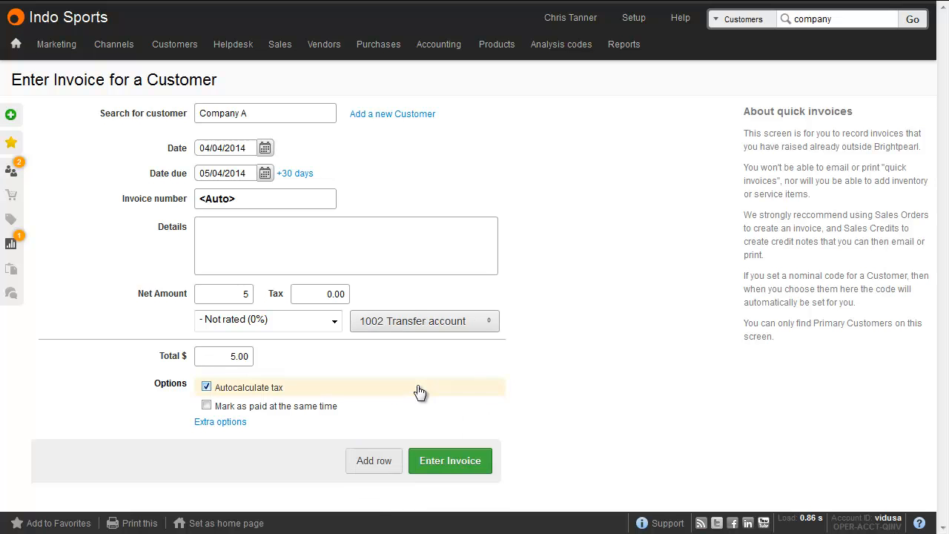
click(452, 461)
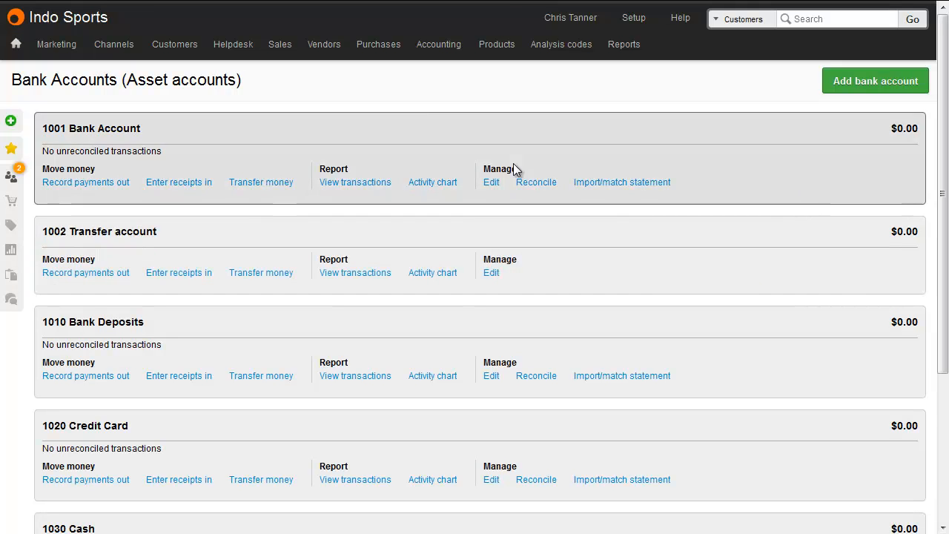
Step: Check the customer balances in Accounts Receivable
mouse_move(184, 38)
click(222, 153)
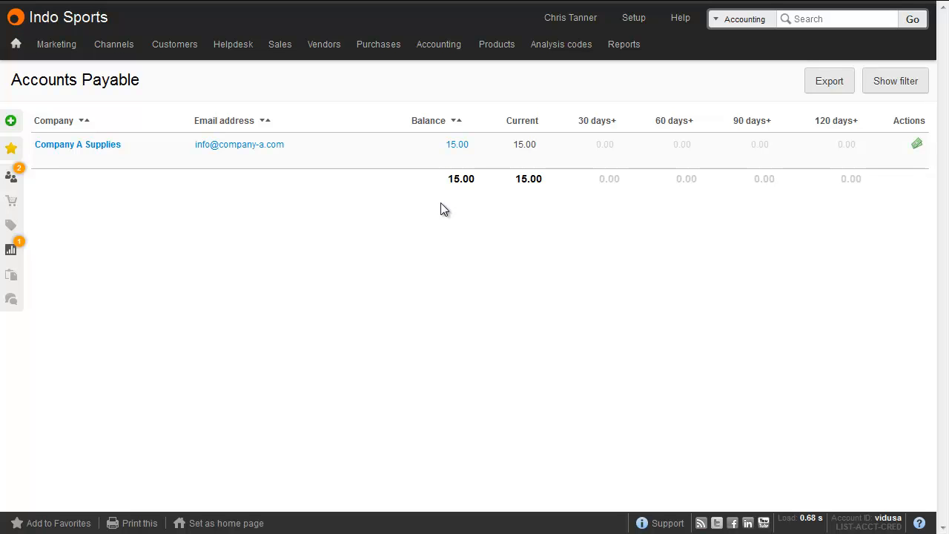
Step: Pay the outstanding Company A Supplies invoice in full from 1002 Transfer account and allocate the payment
click(919, 146)
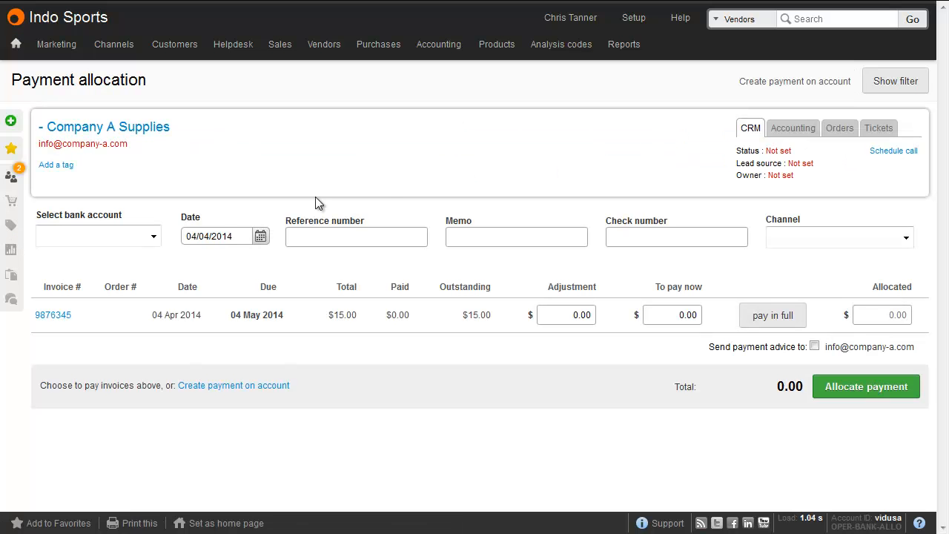
click(152, 238)
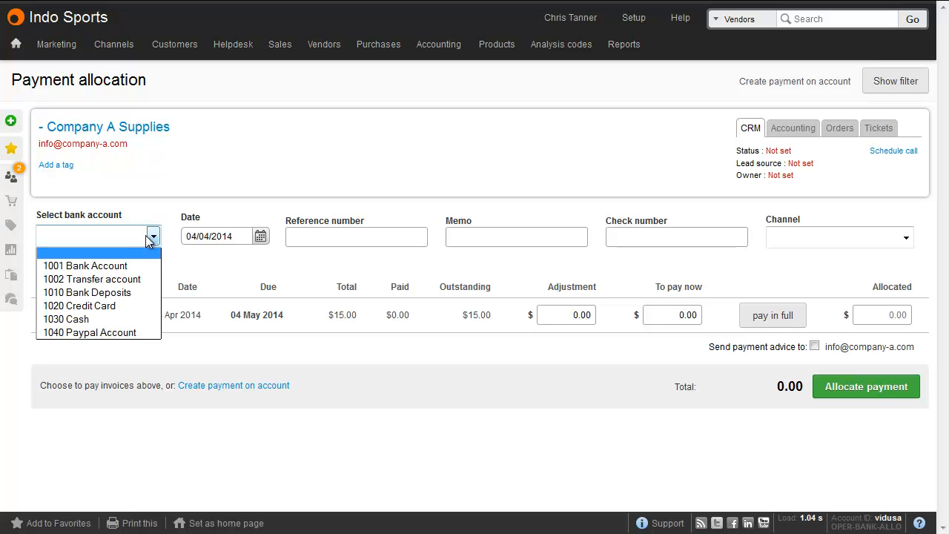
click(138, 278)
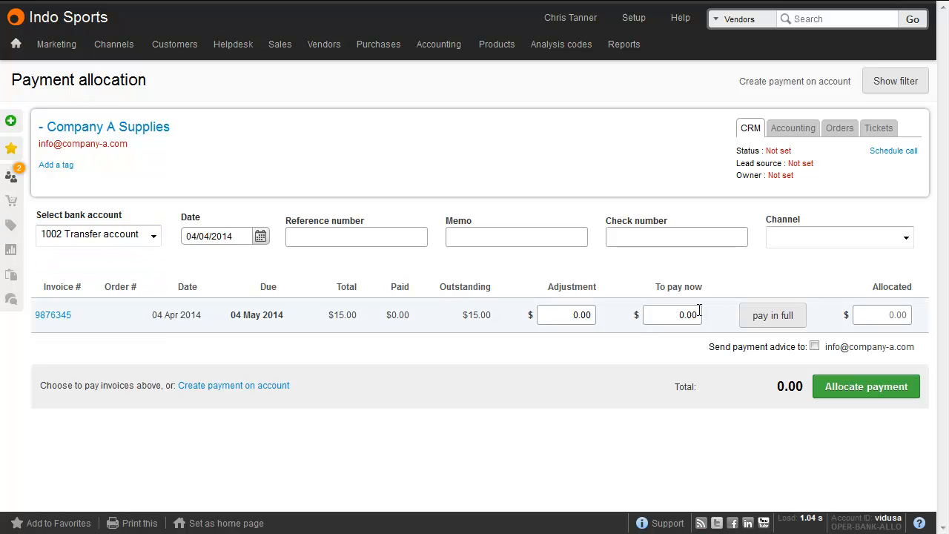
click(758, 320)
click(844, 389)
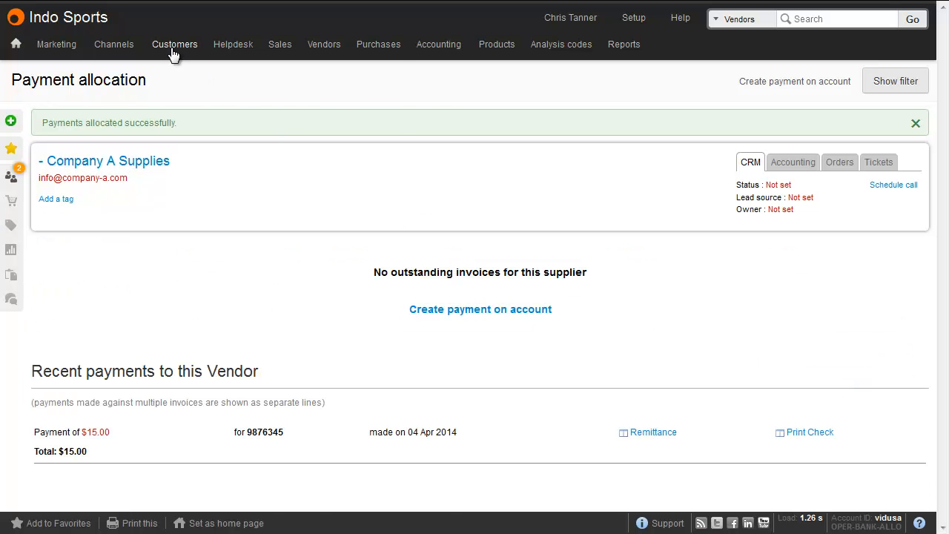
Step: From Accounts Receivable, allocate full payment of both outstanding Company A customer invoices to 1002 Transfer account
mouse_move(175, 46)
click(208, 146)
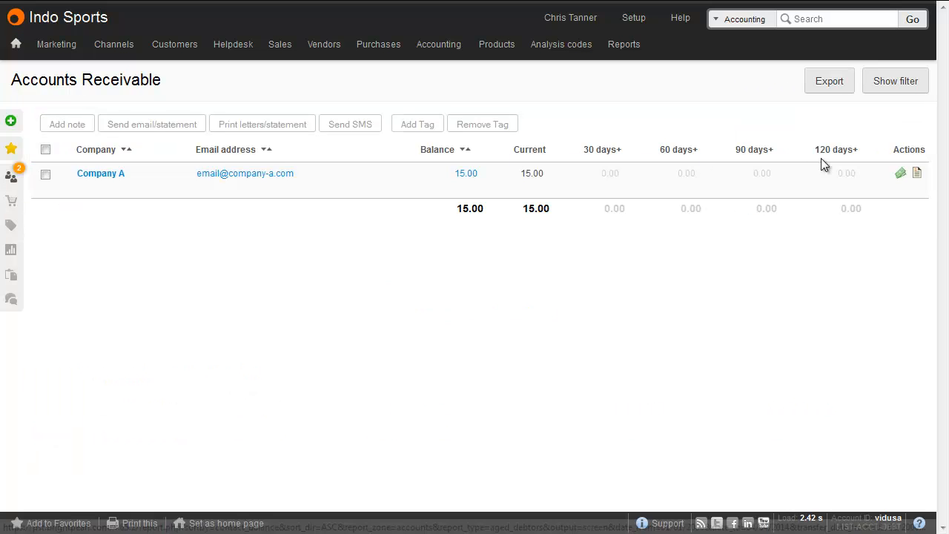
click(901, 173)
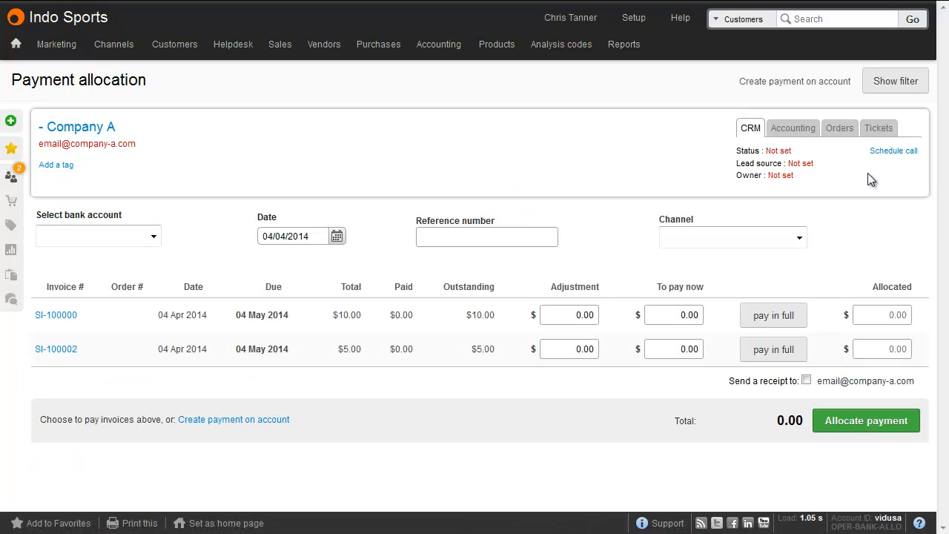
click(152, 236)
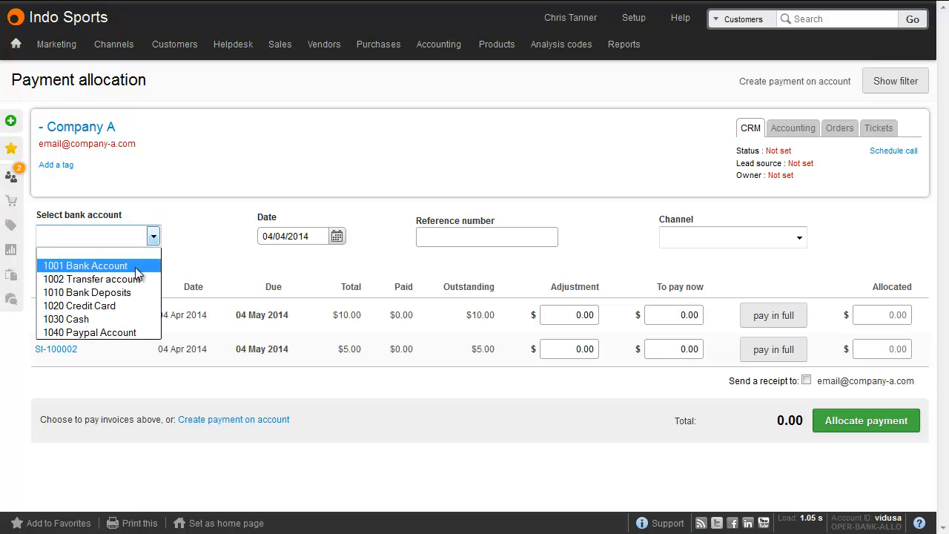
click(138, 279)
click(770, 316)
click(773, 352)
click(834, 420)
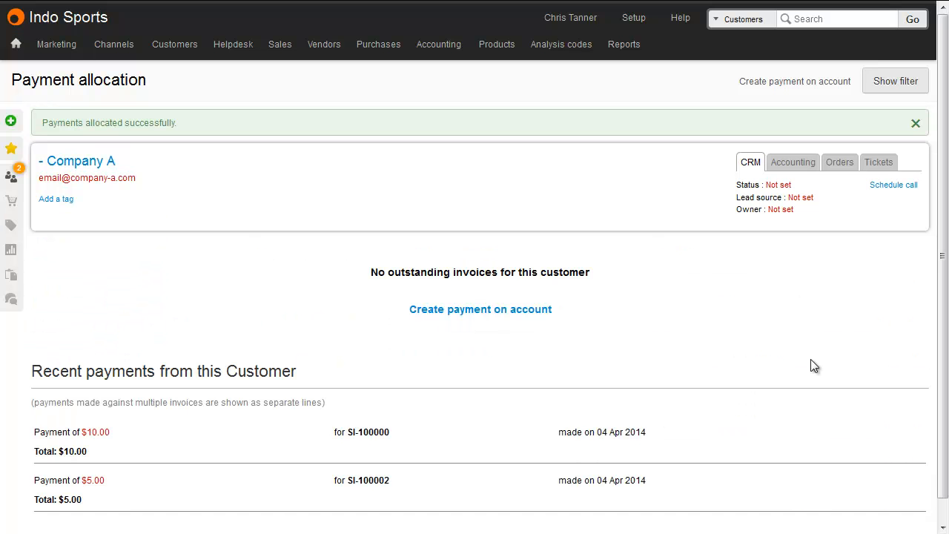
Step: Check the balances in the bank accounts list, Accounts Receivable and Accounts Payable
mouse_move(443, 51)
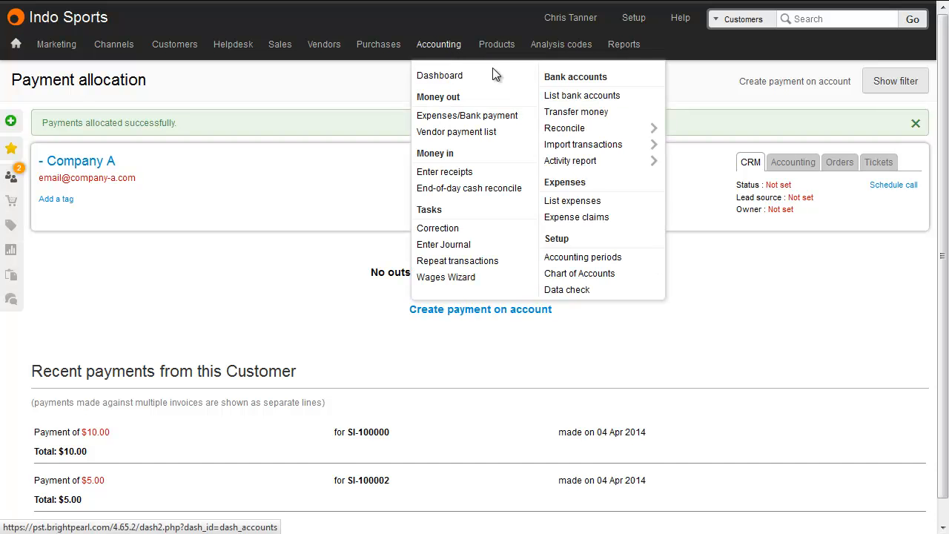
click(578, 100)
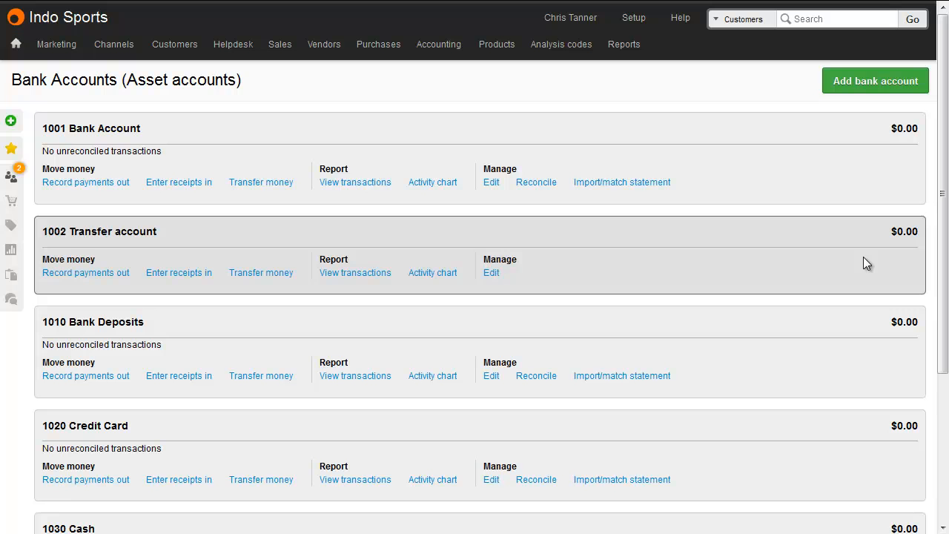
mouse_move(196, 52)
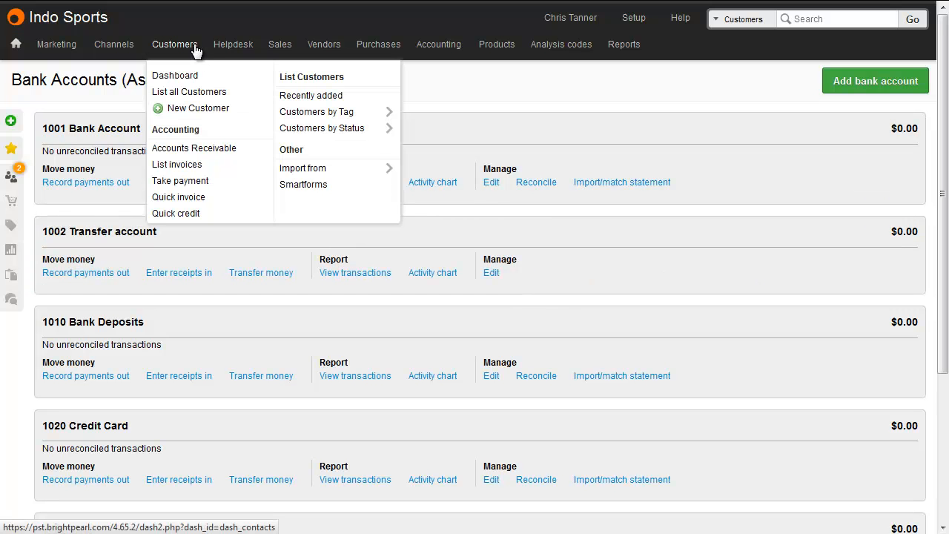
click(207, 147)
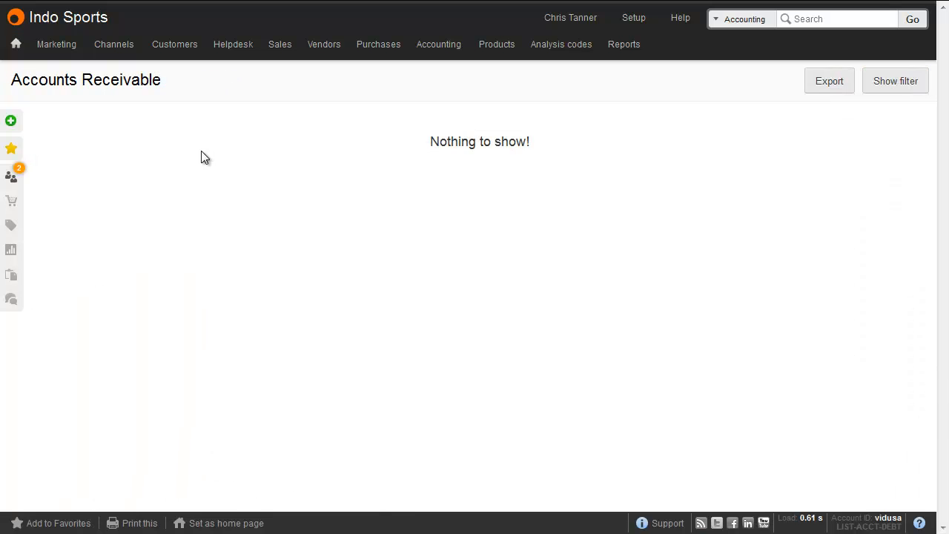
mouse_move(327, 49)
click(354, 131)
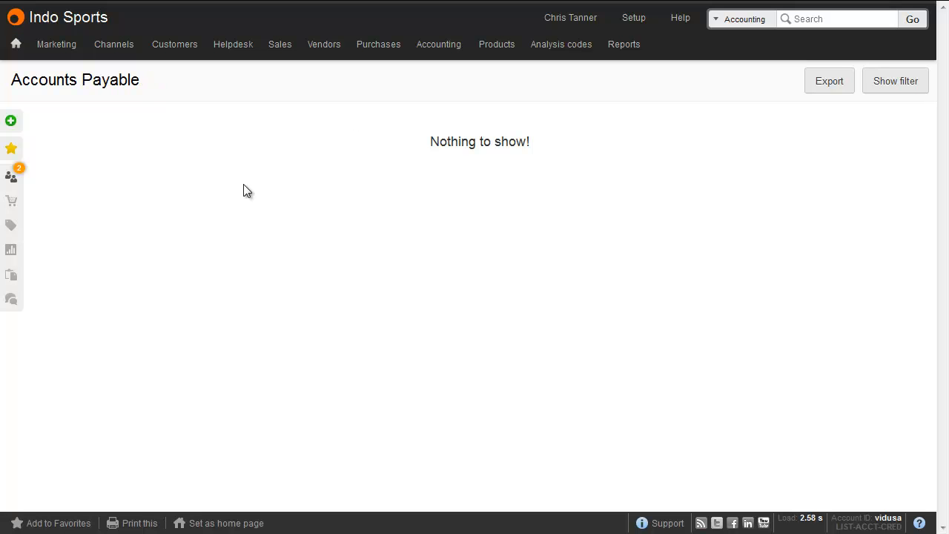
mouse_move(324, 46)
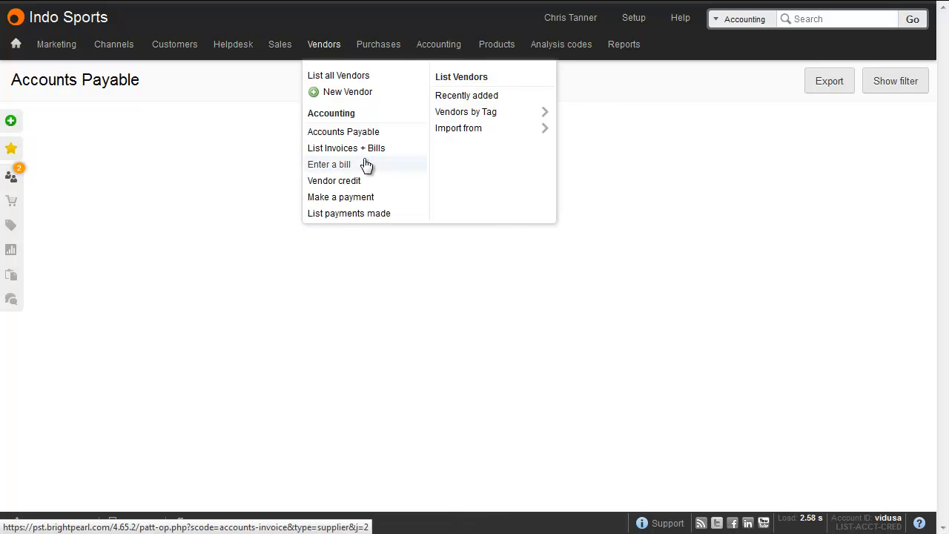
mouse_move(182, 49)
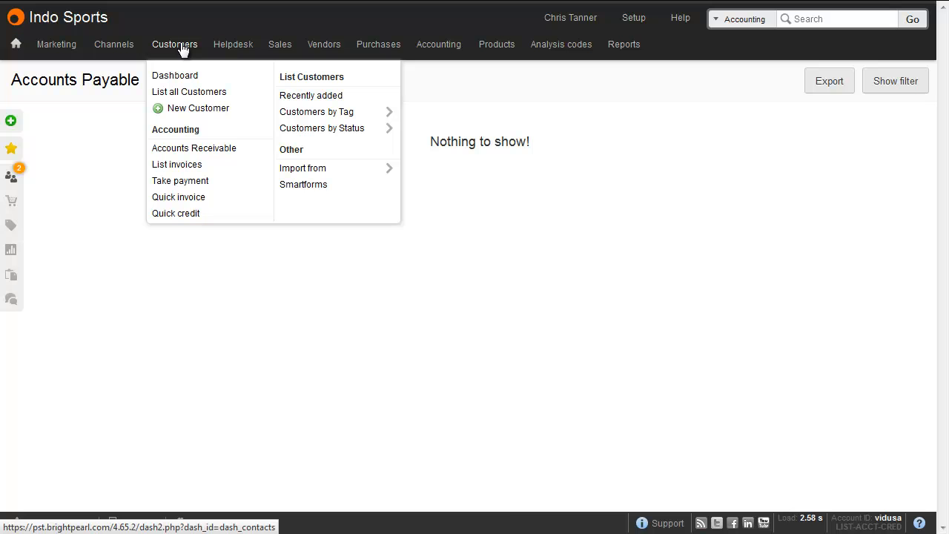